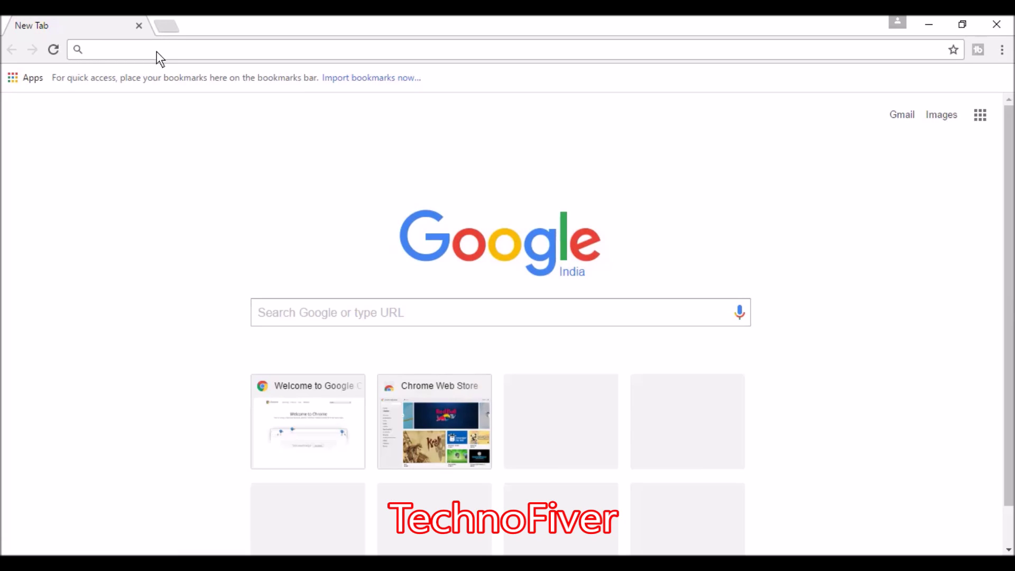
- Load youtube.com and begin signing in from the top-right Sign in button
{"action": "type", "text": "youtube"}
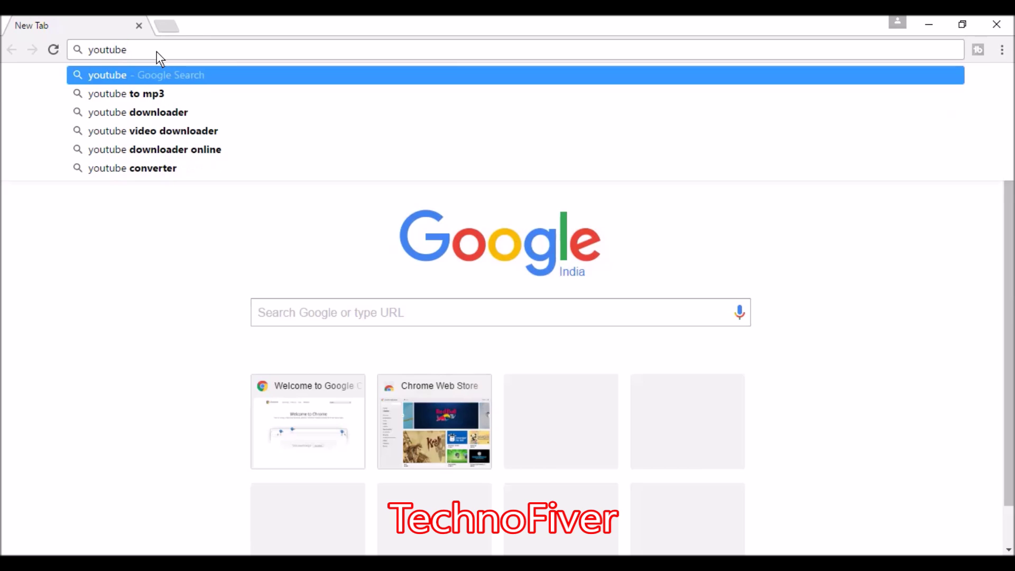
{"action": "type", "text": ".com"}
{"action": "key", "text": "Return"}
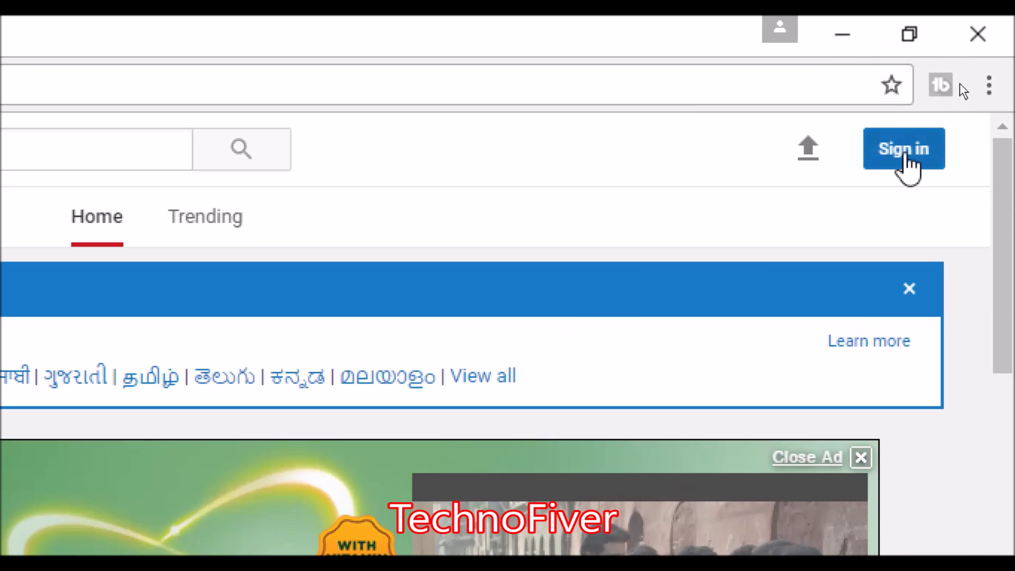
{"action": "left_click", "coordinate": [905, 159]}
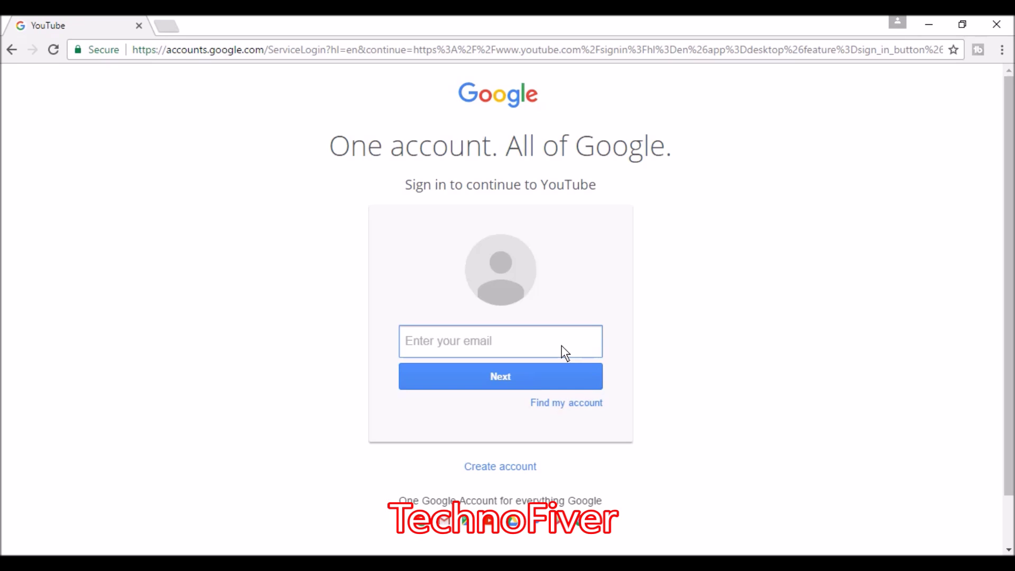
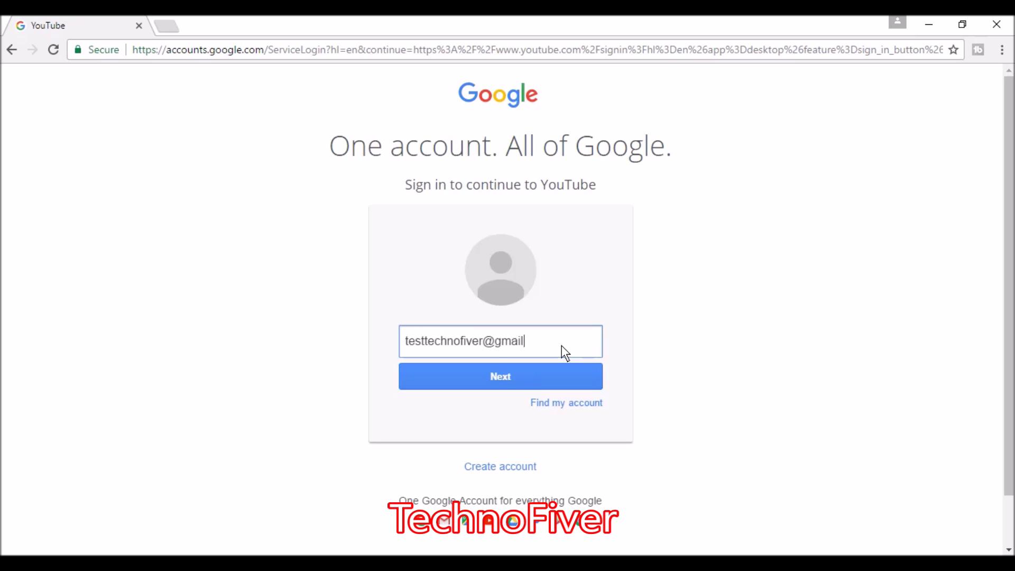
- Sign in with the test account's email and password, with Stay signed in turned off
{"action": "left_click", "coordinate": [511, 375]}
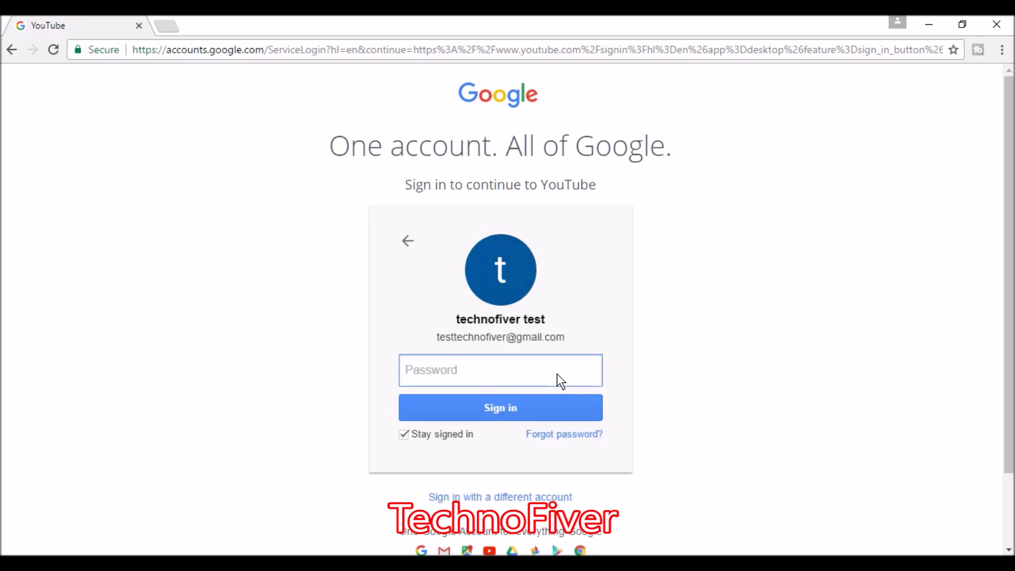
{"action": "type", "text": "••••••••••••"}
{"action": "left_click", "coordinate": [447, 434]}
{"action": "left_click", "coordinate": [489, 408]}
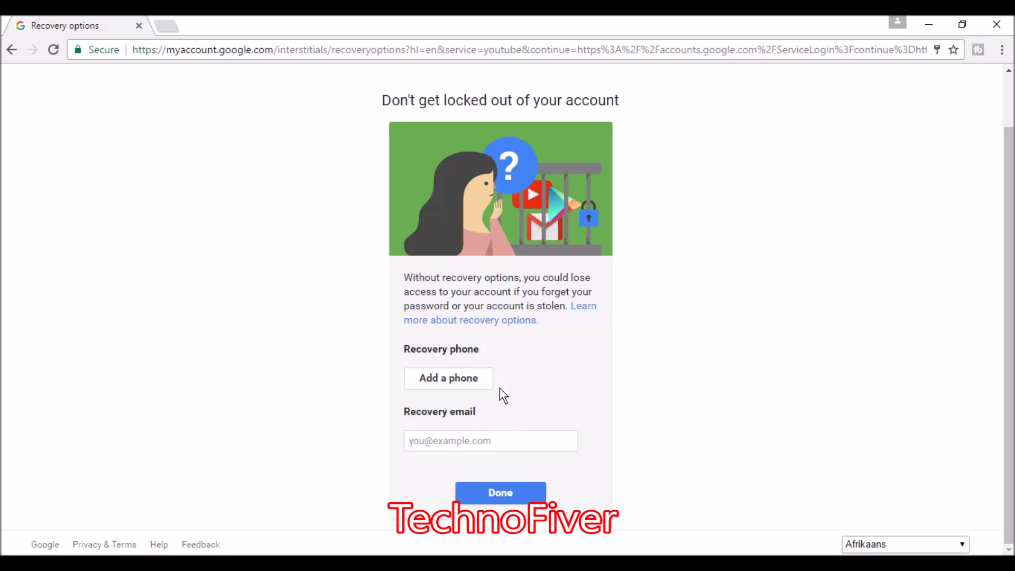
- Skip the recovery options prompt by choosing Done
{"action": "left_click", "coordinate": [500, 501]}
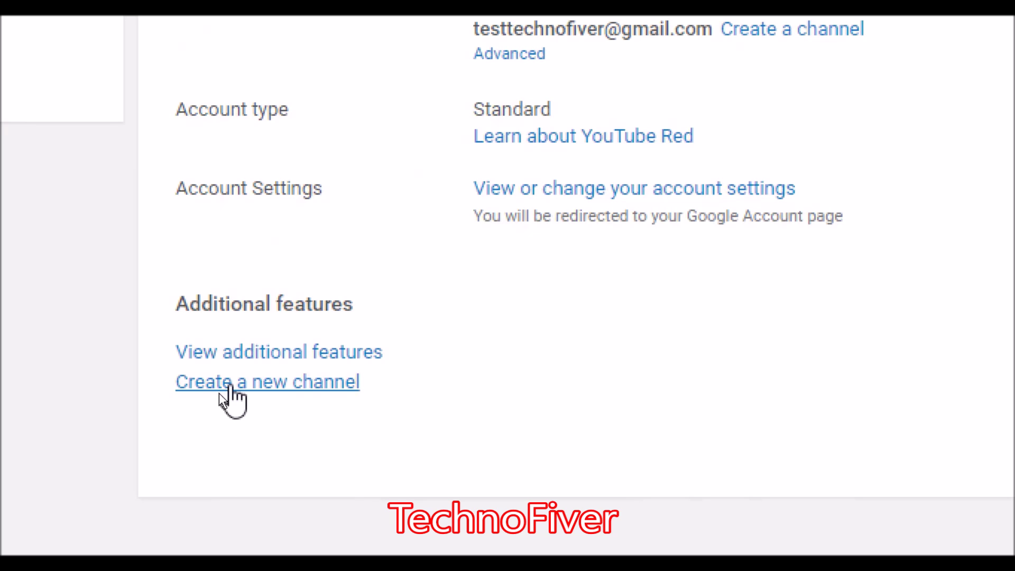
- Create a new channel named 'technofiver test' from the first and last name fields
{"action": "left_click", "coordinate": [231, 386]}
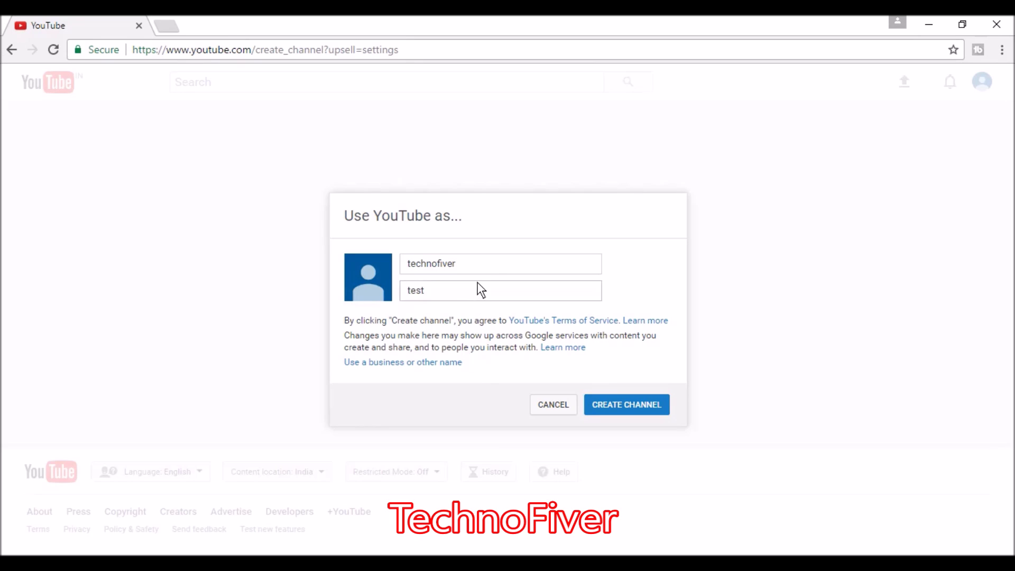
{"action": "left_click_drag", "start_coordinate": [488, 268], "coordinate": [405, 262]}
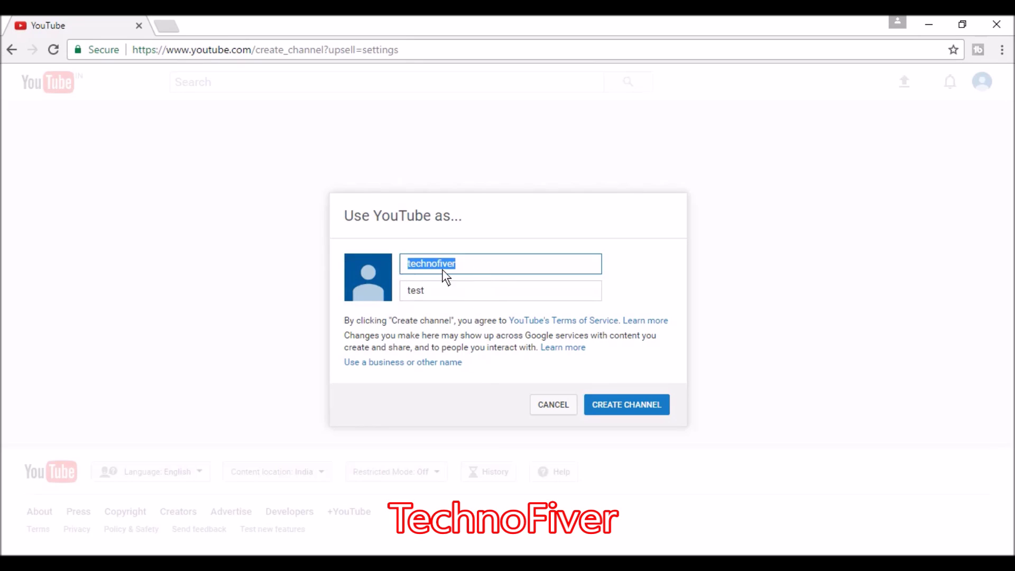
{"action": "left_click_drag", "start_coordinate": [453, 286], "coordinate": [350, 291]}
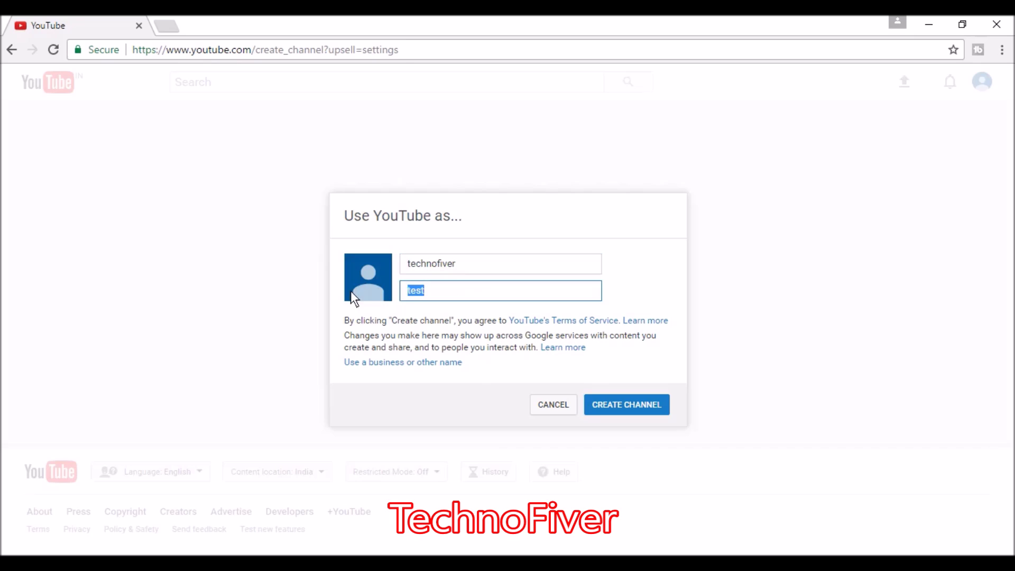
{"action": "left_click", "coordinate": [626, 397]}
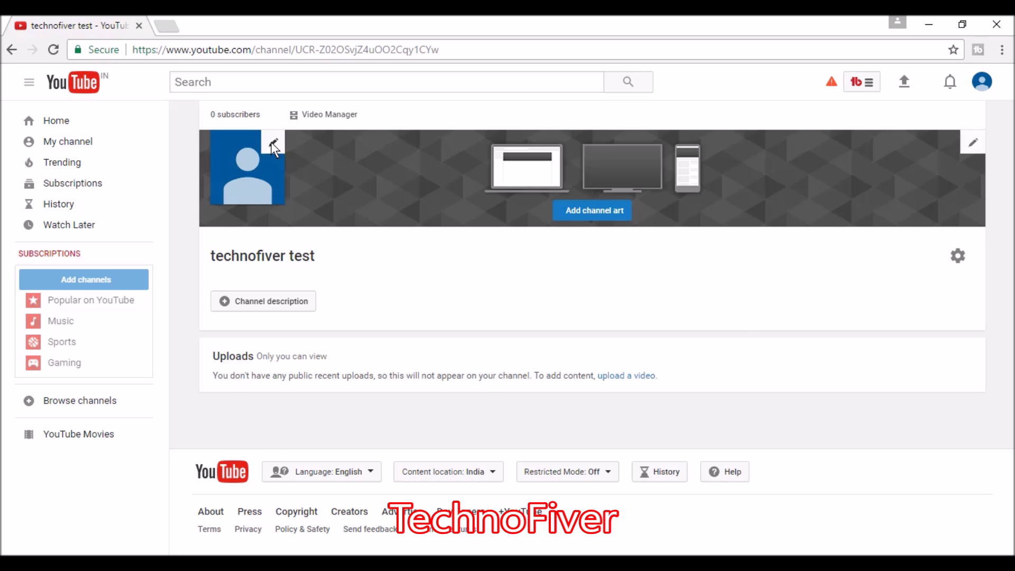
- Edit the channel avatar, continuing to the Google About me photo picker
{"action": "left_click", "coordinate": [274, 143]}
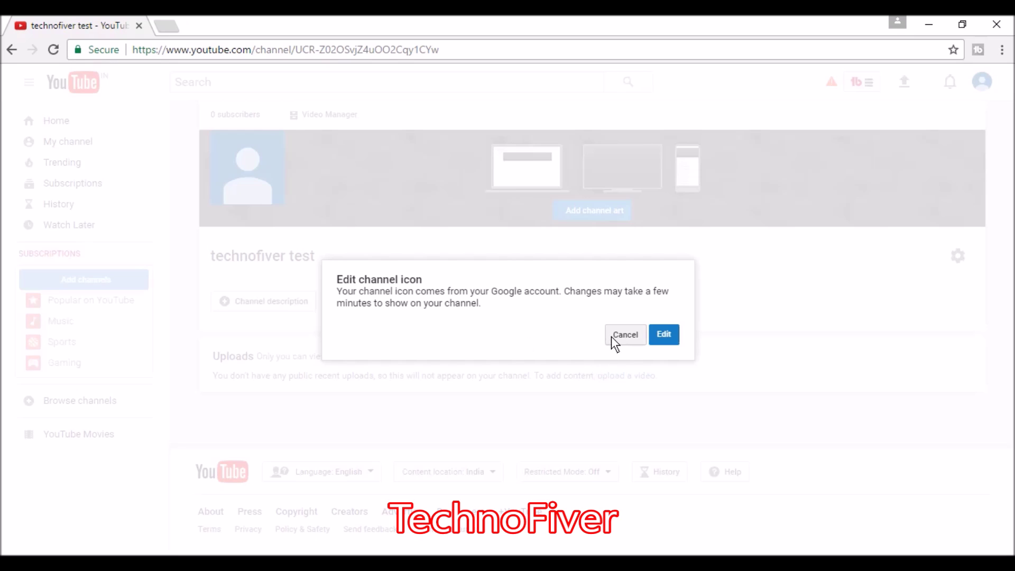
{"action": "left_click", "coordinate": [664, 334]}
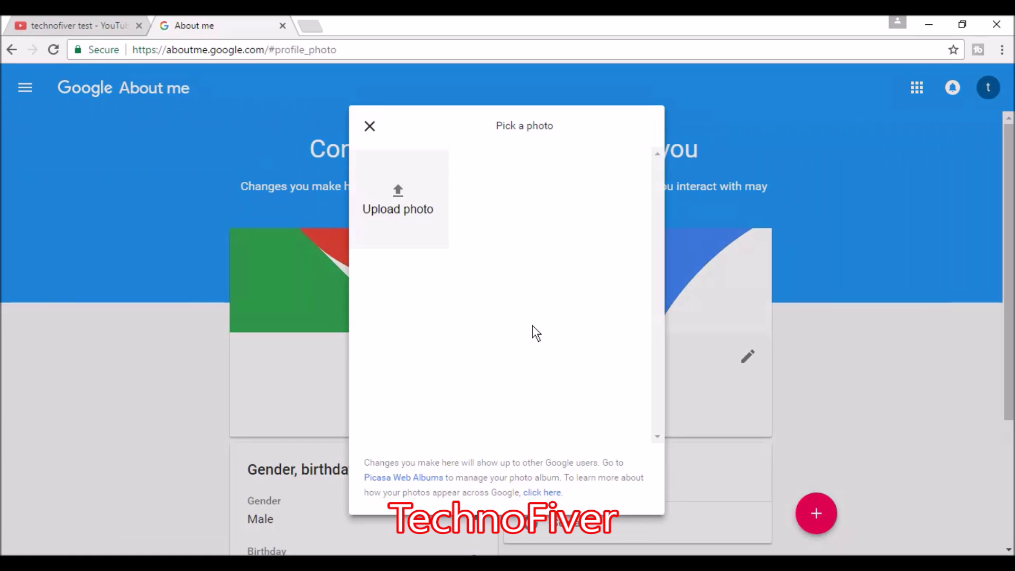
- Upload the TechnoFiver image from the Temp folder and confirm it as the profile photo
{"action": "left_click", "coordinate": [398, 195]}
{"action": "left_click", "coordinate": [74, 96]}
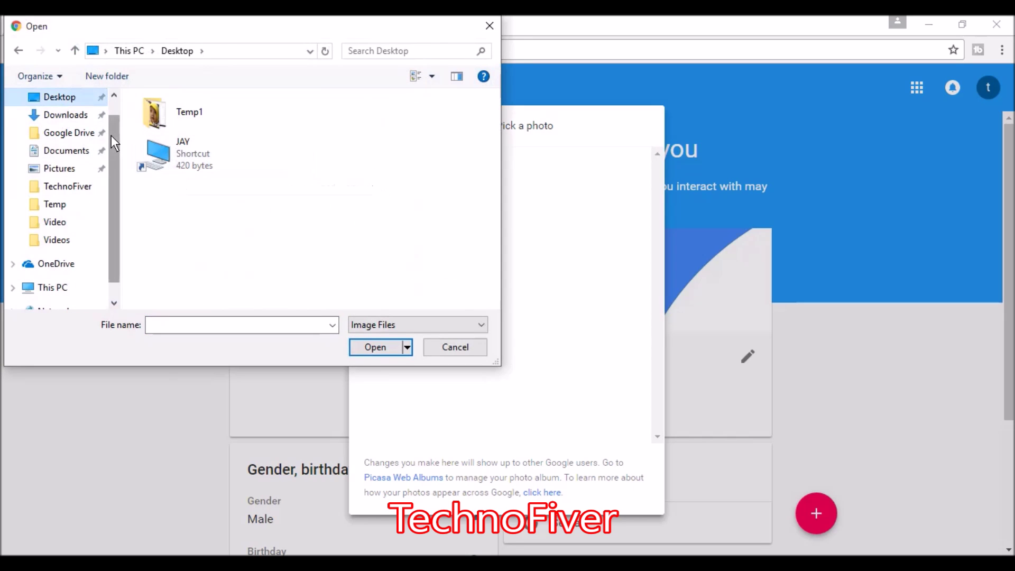
{"action": "scroll", "coordinate": [92, 218], "scroll_direction": "up", "scroll_amount": 1}
{"action": "left_click", "coordinate": [81, 231]}
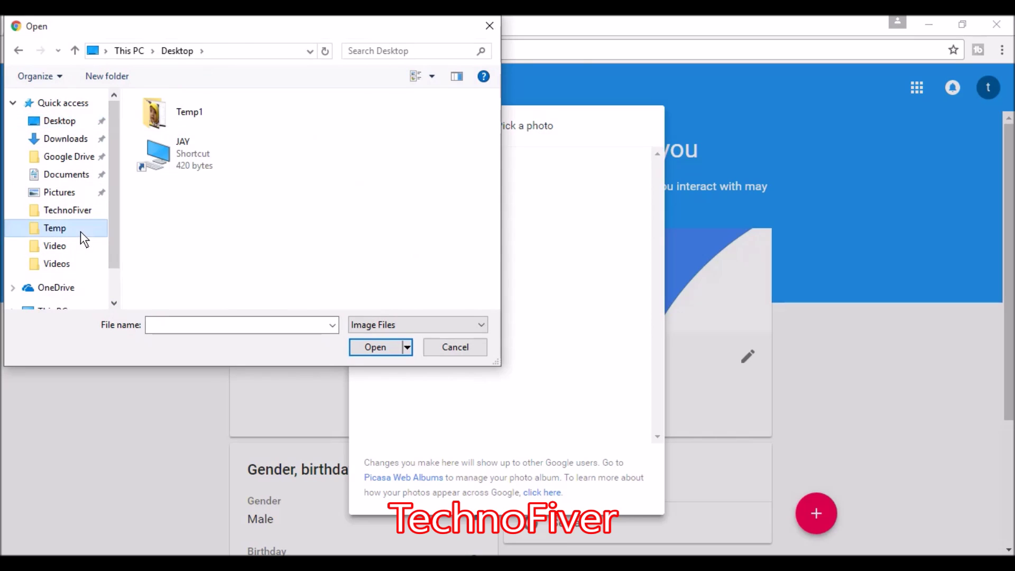
{"action": "left_click", "coordinate": [232, 124]}
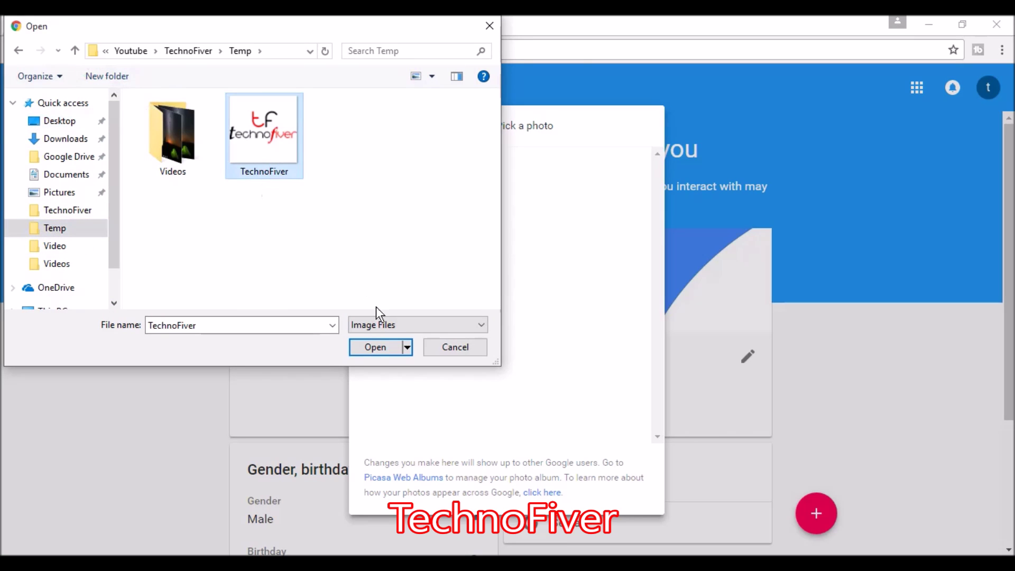
{"action": "left_click", "coordinate": [378, 351]}
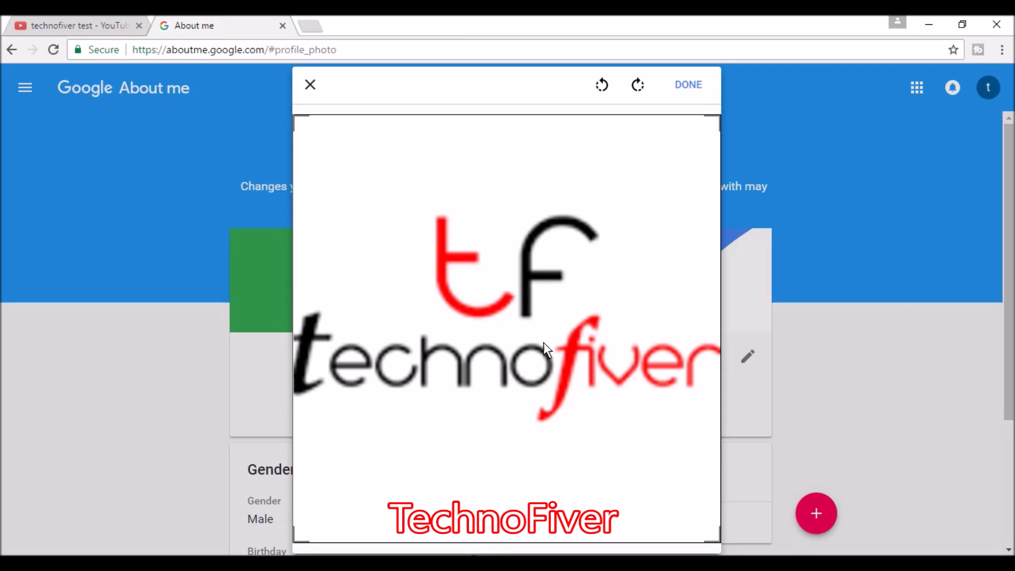
{"action": "left_click", "coordinate": [690, 88]}
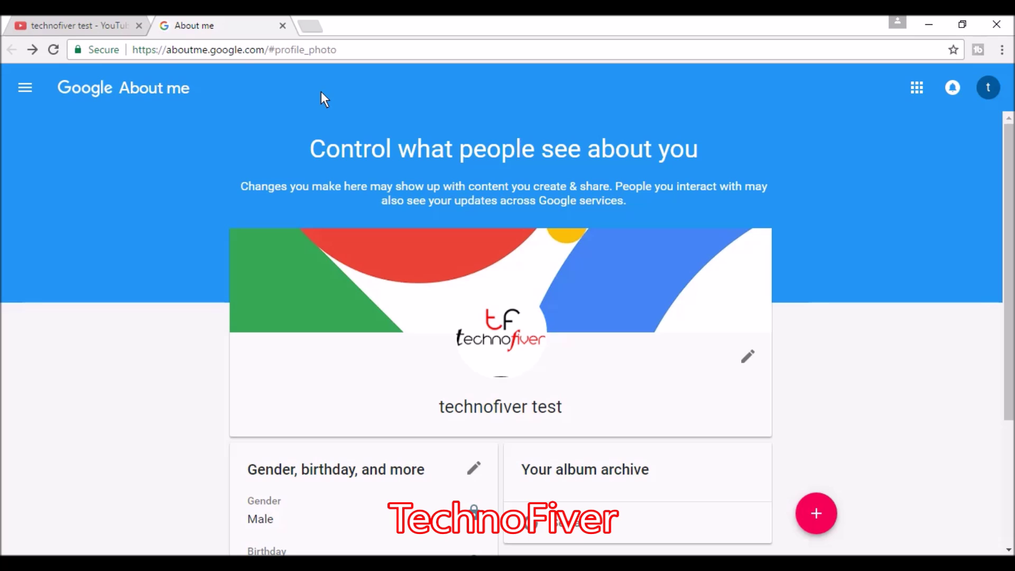
- Close the About me tab to return to the technofiver test channel page
{"action": "left_click", "coordinate": [283, 26]}
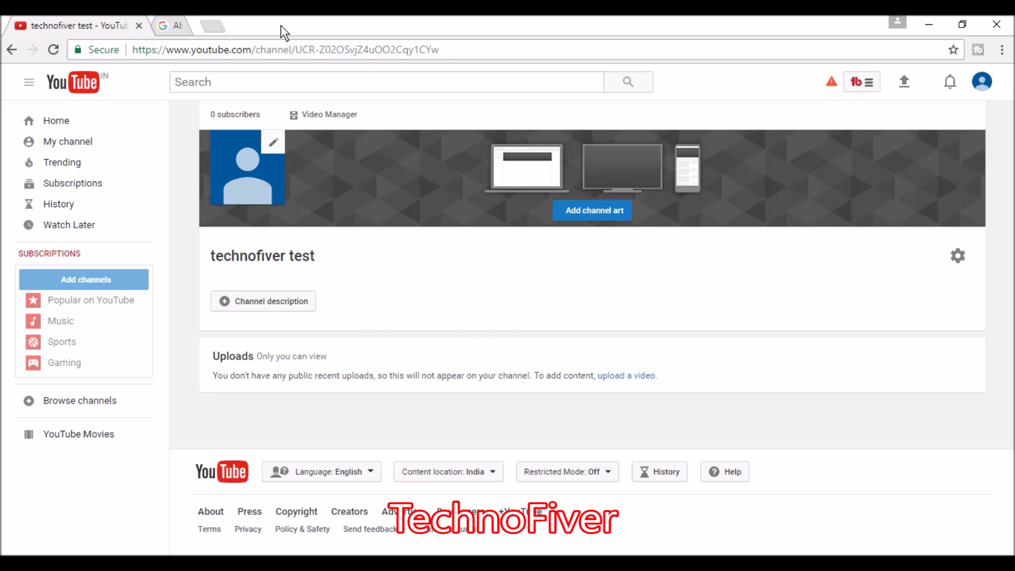
{"action": "left_click", "coordinate": [444, 57]}
{"action": "left_click", "coordinate": [647, 320]}
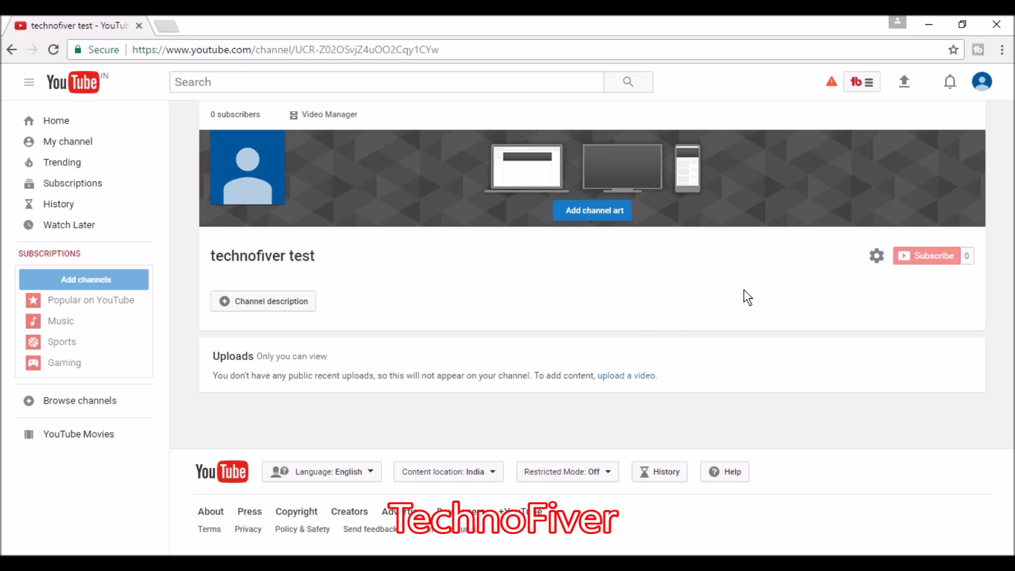
- Choose the first Gallery photo as the channel art
{"action": "left_click", "coordinate": [596, 210]}
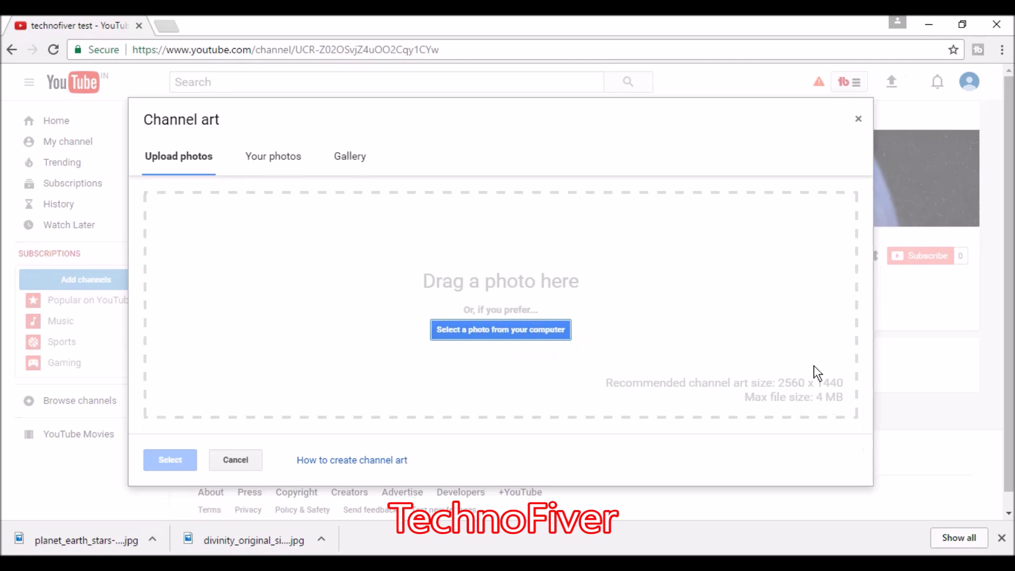
{"action": "left_click", "coordinate": [352, 158]}
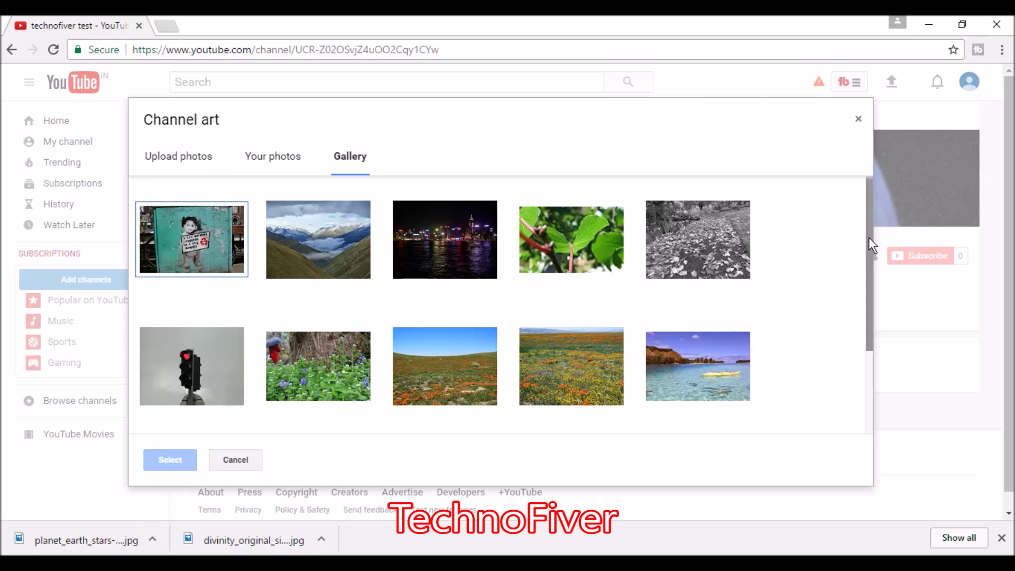
{"action": "left_click_drag", "start_coordinate": [868, 237], "coordinate": [866, 181]}
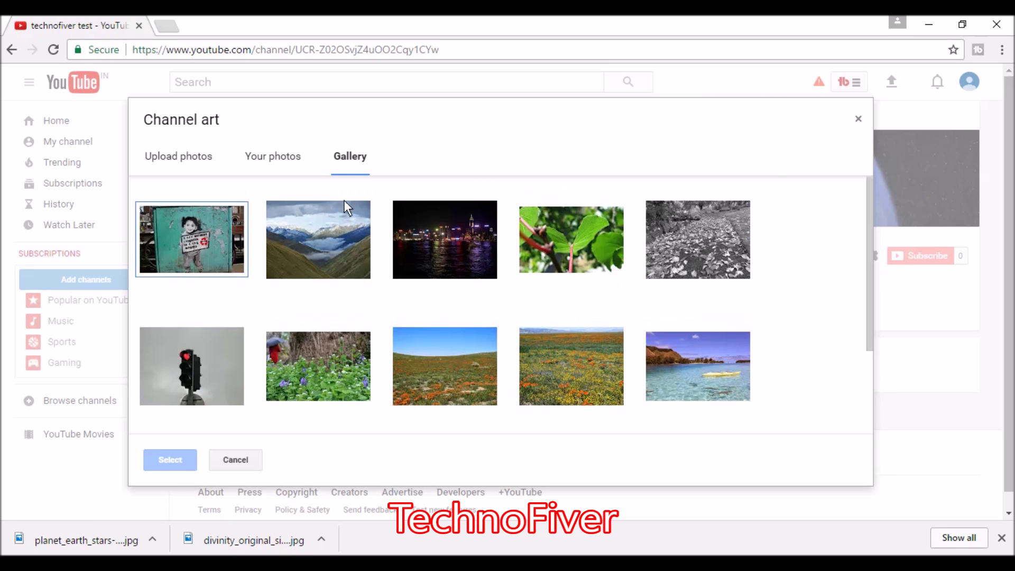
{"action": "left_click", "coordinate": [209, 239]}
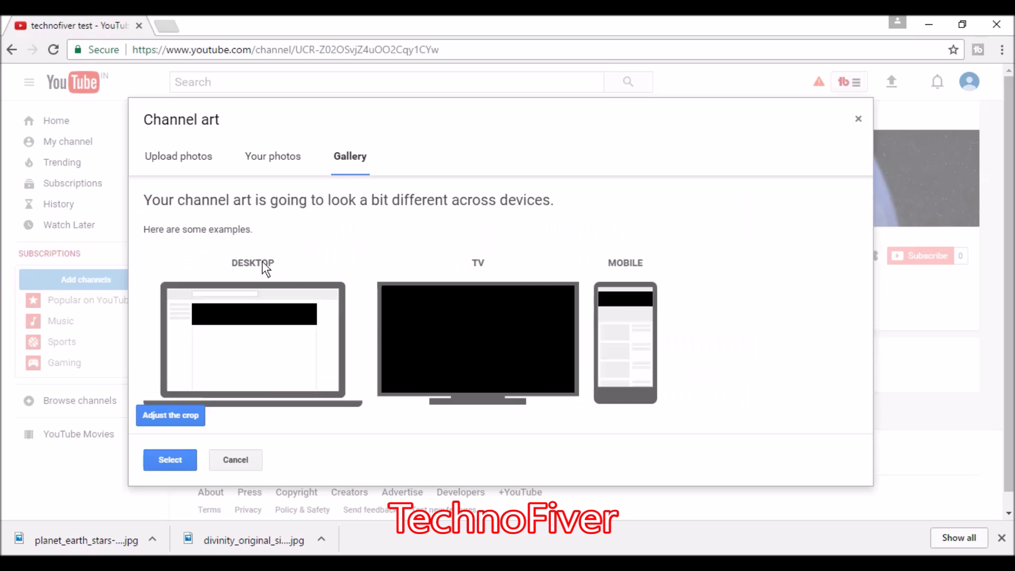
- Move the crop area up to the image top, widen it slightly, and save the banner
{"action": "left_click", "coordinate": [179, 413]}
{"action": "left_click_drag", "start_coordinate": [510, 335], "coordinate": [508, 274]}
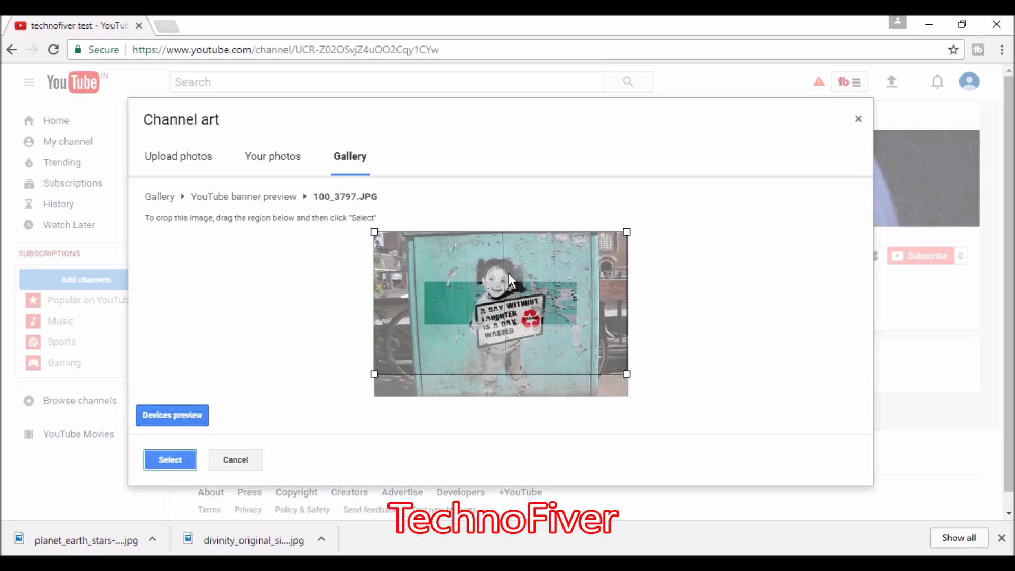
{"action": "mouse_move", "coordinate": [626, 377]}
{"action": "left_mouse_down"}
{"action": "mouse_move", "coordinate": [644, 389]}
{"action": "mouse_move", "coordinate": [629, 375]}
{"action": "left_mouse_up"}
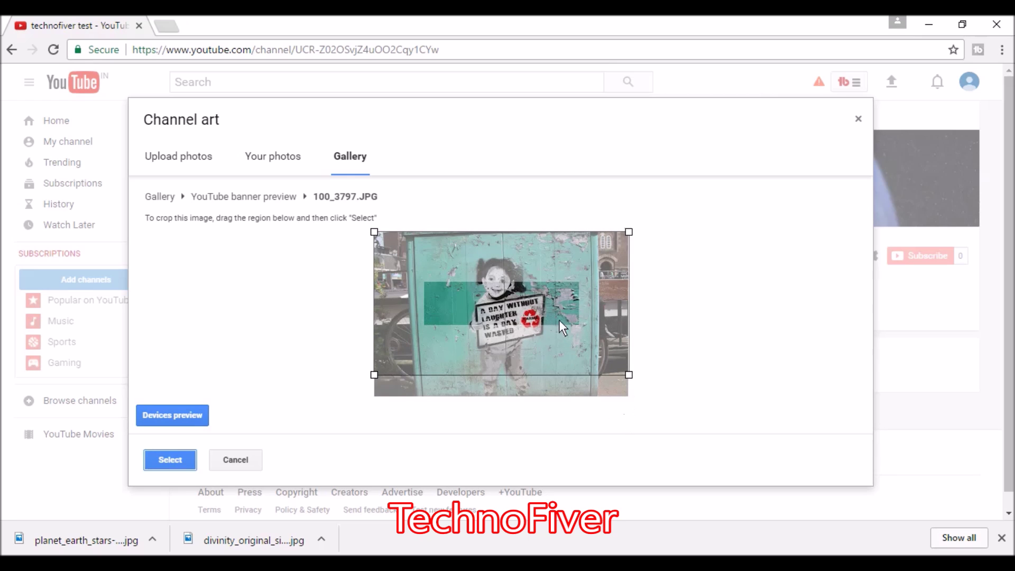
{"action": "left_click_drag", "start_coordinate": [559, 319], "coordinate": [562, 339]}
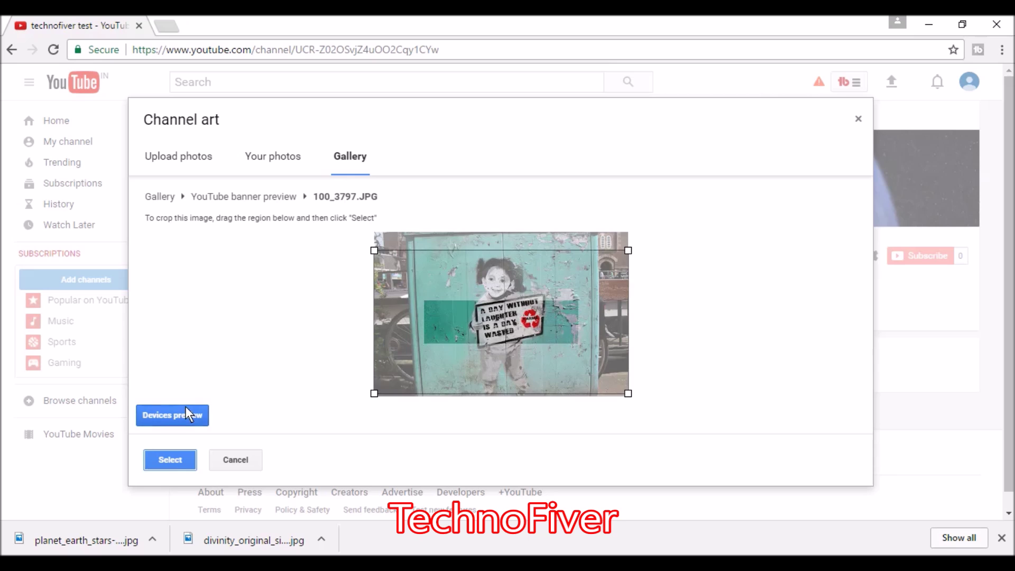
{"action": "left_click", "coordinate": [166, 460]}
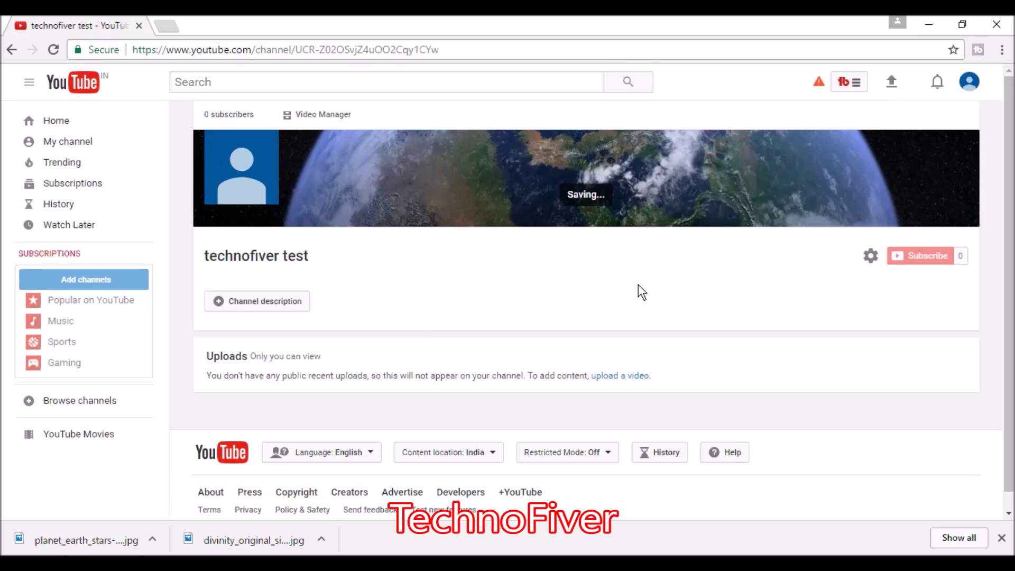